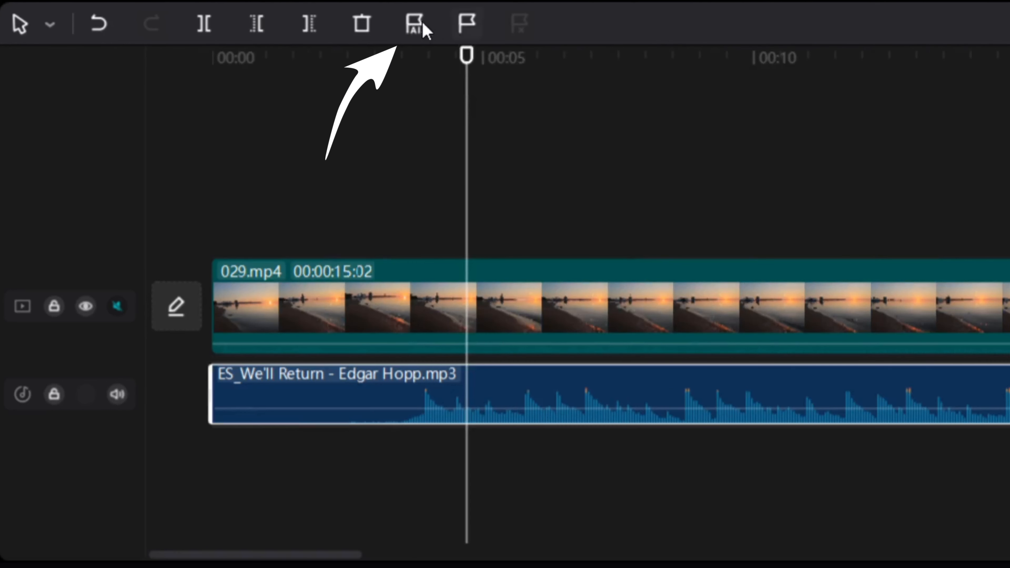
Step: Generate automatic beat markers on the music clip with Beat 1, and switch them to Beats 2
{"action": "left_click", "coordinate": [414, 25]}
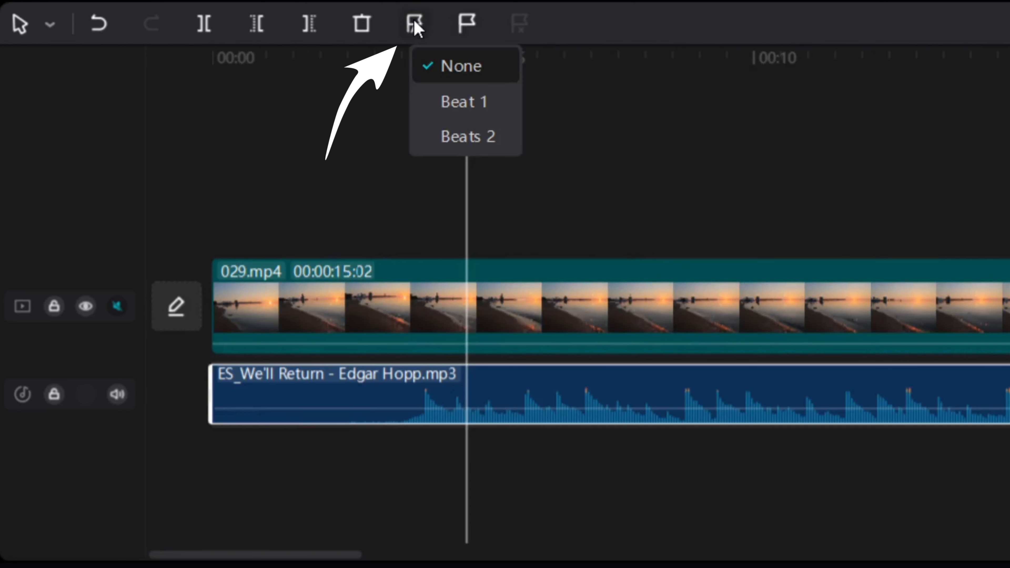
{"action": "left_click", "coordinate": [450, 112]}
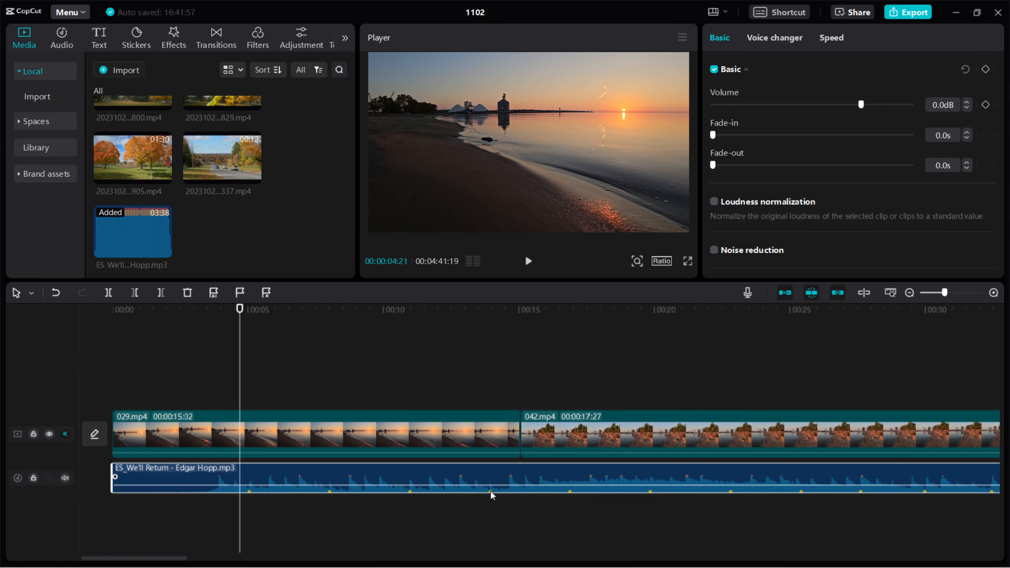
{"action": "left_click", "coordinate": [214, 294]}
{"action": "left_click", "coordinate": [240, 349]}
{"action": "left_click", "coordinate": [527, 262]}
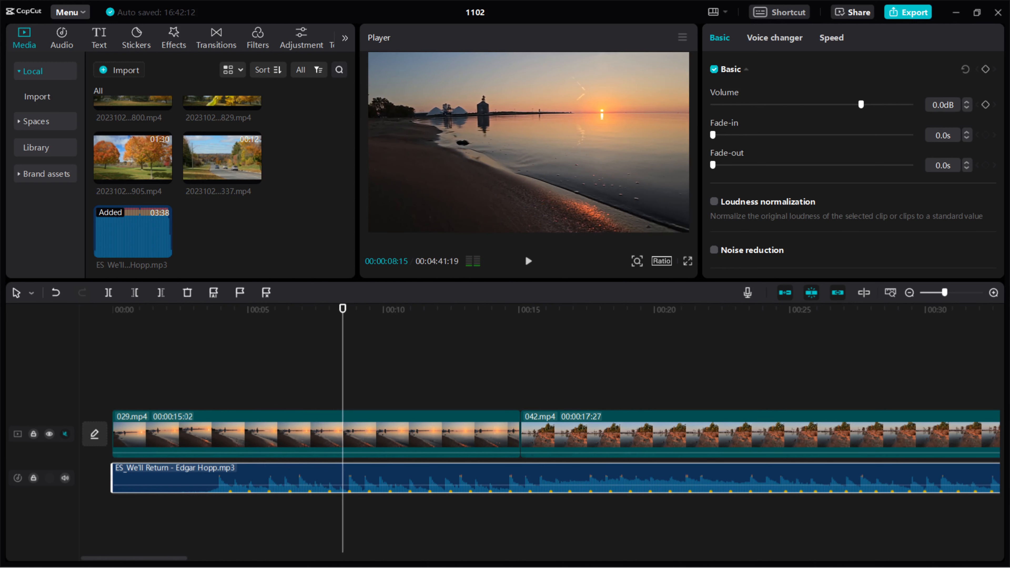
Step: Play the music against its beat markers and place the playhead on the marker at about 7 seconds
{"action": "left_click", "coordinate": [993, 293]}
{"action": "left_click", "coordinate": [993, 293]}
{"action": "left_click", "coordinate": [993, 293]}
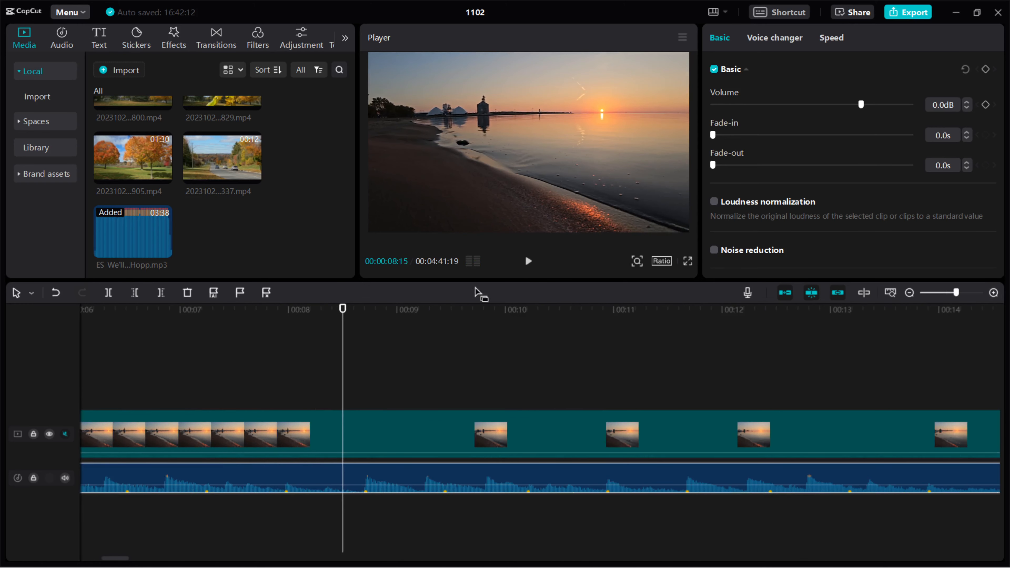
{"action": "left_click", "coordinate": [531, 266]}
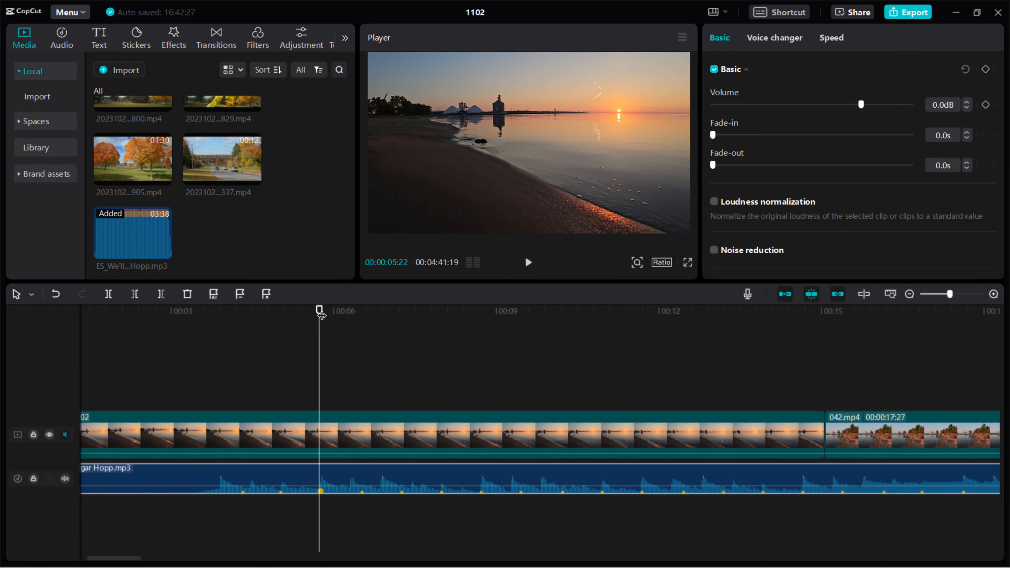
{"action": "mouse_move", "coordinate": [322, 314]}
{"action": "left_mouse_down"}
{"action": "mouse_move", "coordinate": [410, 314]}
{"action": "mouse_move", "coordinate": [401, 311]}
{"action": "left_mouse_up"}
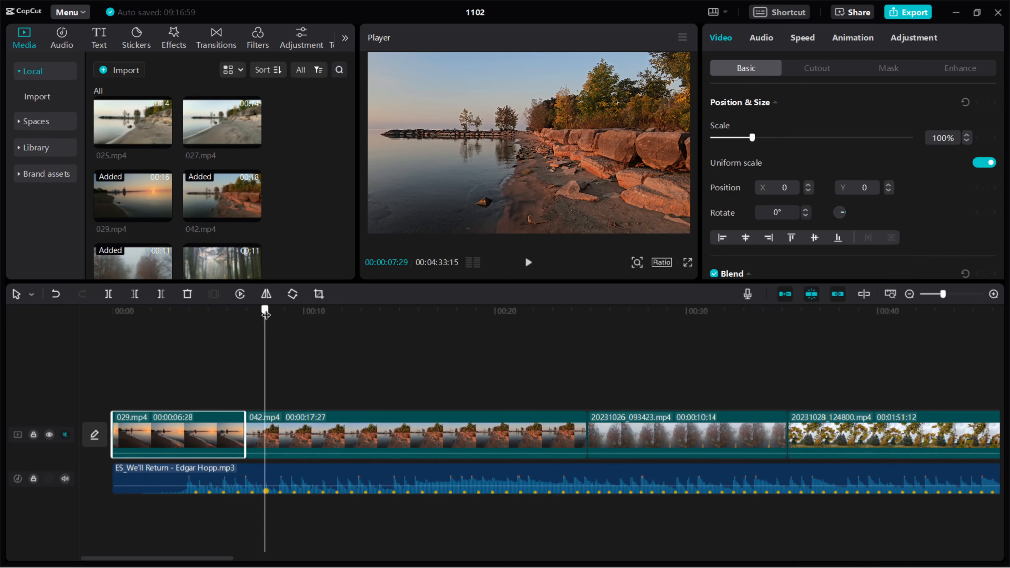
Step: Cut off clip 042.mp4 after the beat at 00:00:11:20, and shorten clip 20231026_102410.mp4 to end at 00:00:21:23
{"action": "left_click_drag", "start_coordinate": [263, 311], "coordinate": [339, 318]}
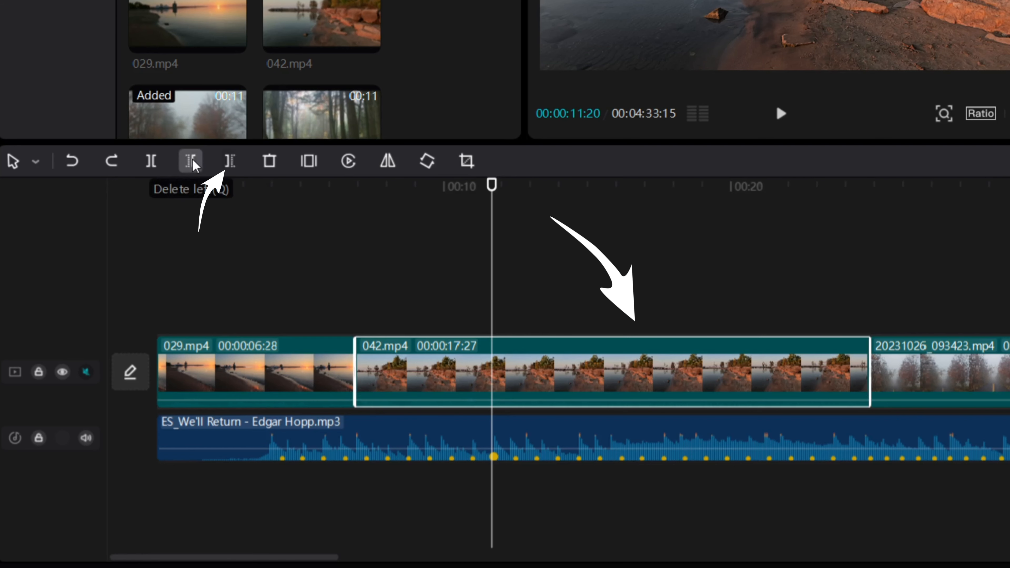
{"action": "left_click", "coordinate": [230, 161]}
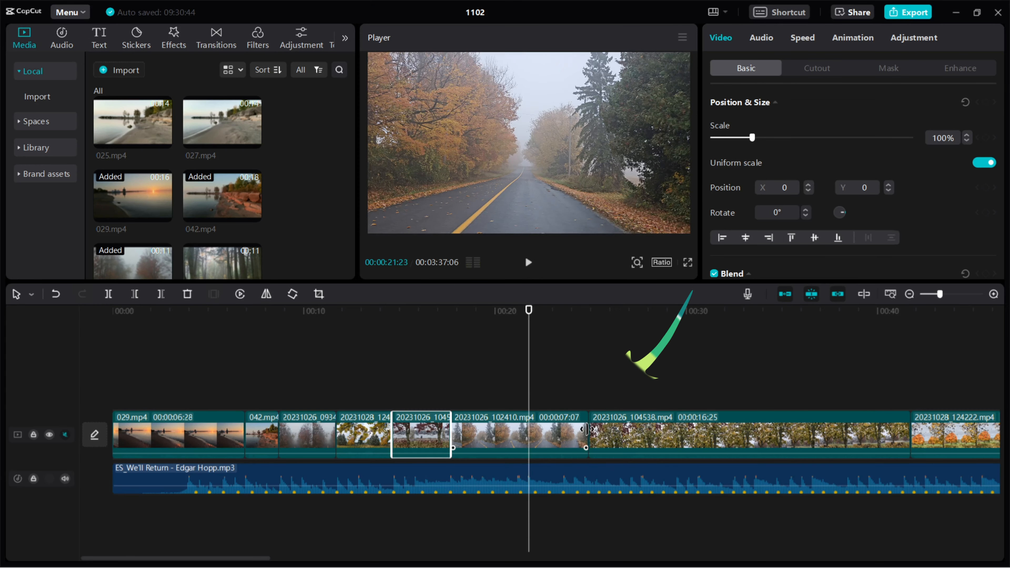
{"action": "left_click_drag", "start_coordinate": [575, 425], "coordinate": [530, 425]}
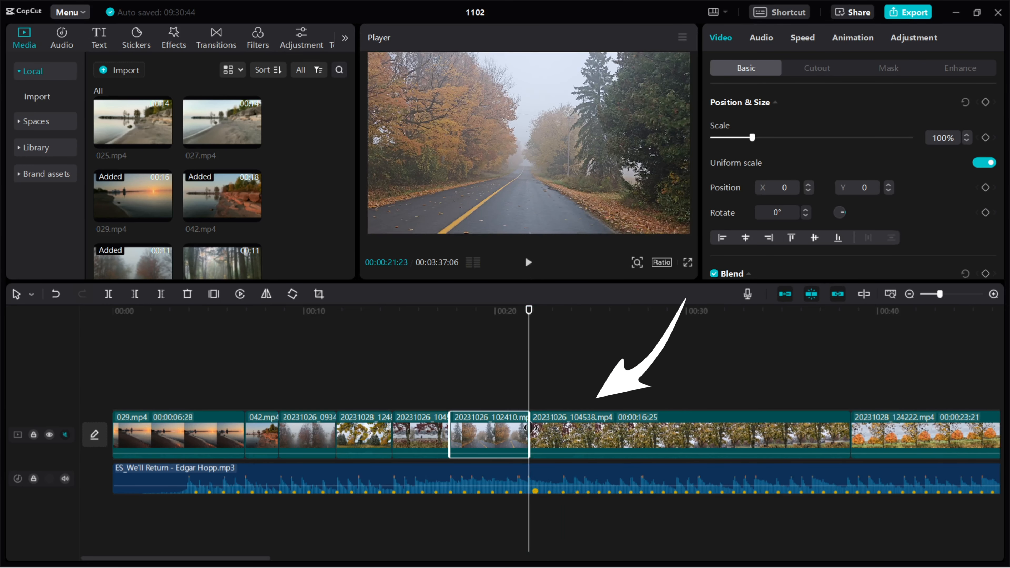
{"action": "left_click", "coordinate": [527, 263]}
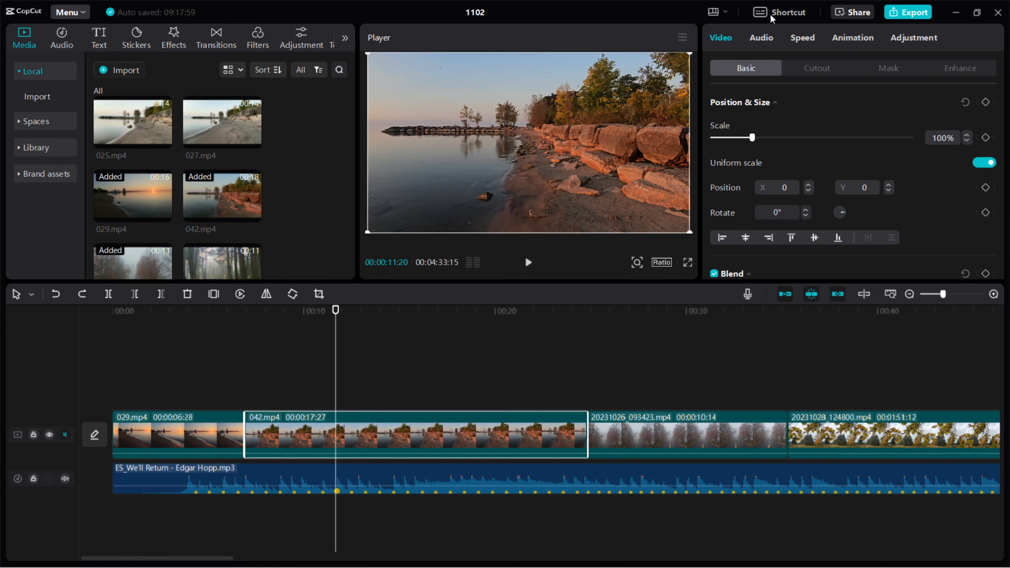
Step: Look up the keyboard shortcuts and play the trimmed sequence from its start
{"action": "left_click", "coordinate": [771, 18]}
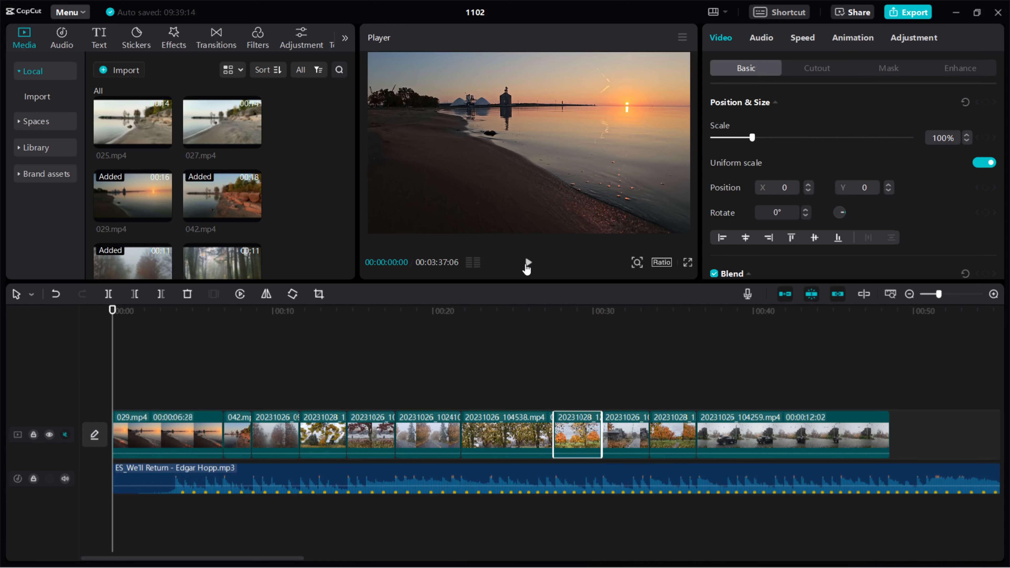
{"action": "left_click", "coordinate": [526, 265]}
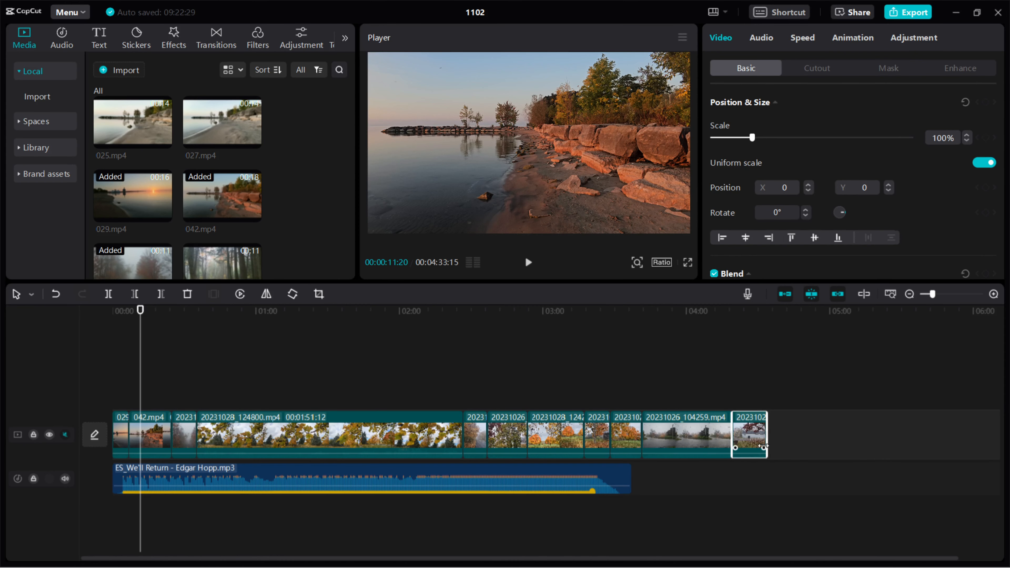
Step: Reorder the video clips by moving the last one directly after 20231028_124800.mp4, and one from beside that clip to the track's end
{"action": "left_click_drag", "start_coordinate": [754, 433], "coordinate": [482, 429]}
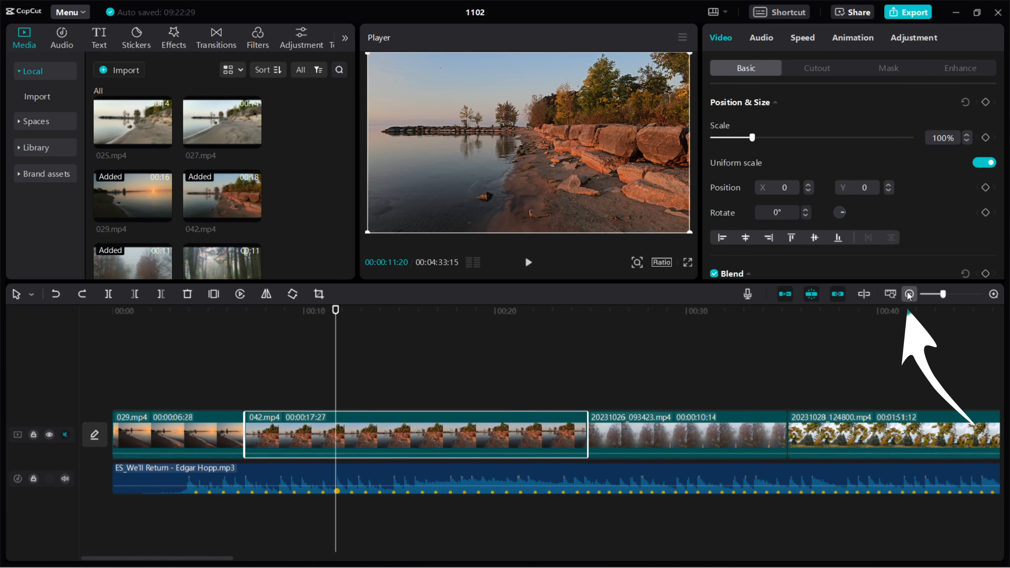
{"action": "left_click", "coordinate": [910, 294]}
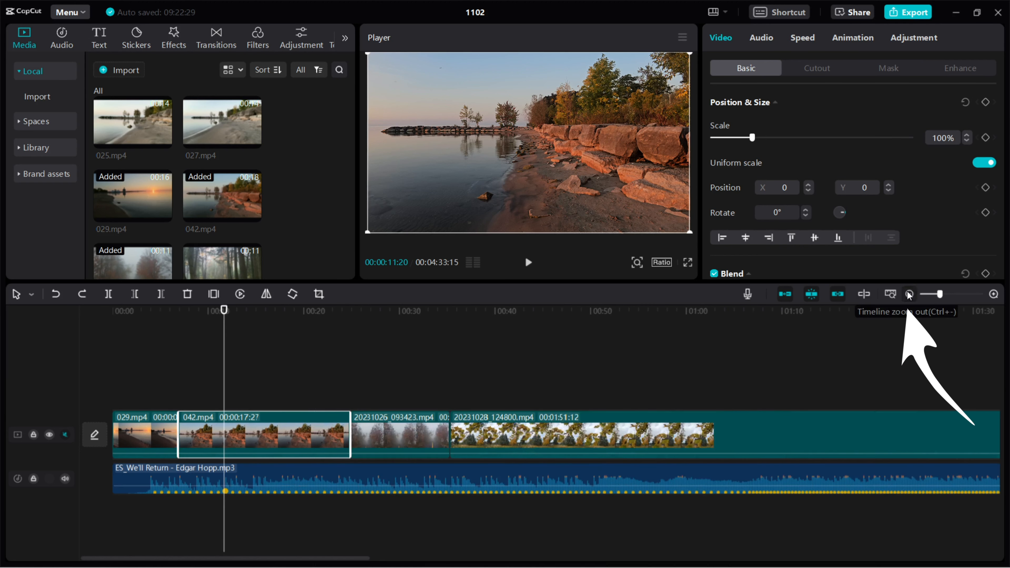
{"action": "left_click", "coordinate": [909, 294]}
{"action": "left_click", "coordinate": [910, 294]}
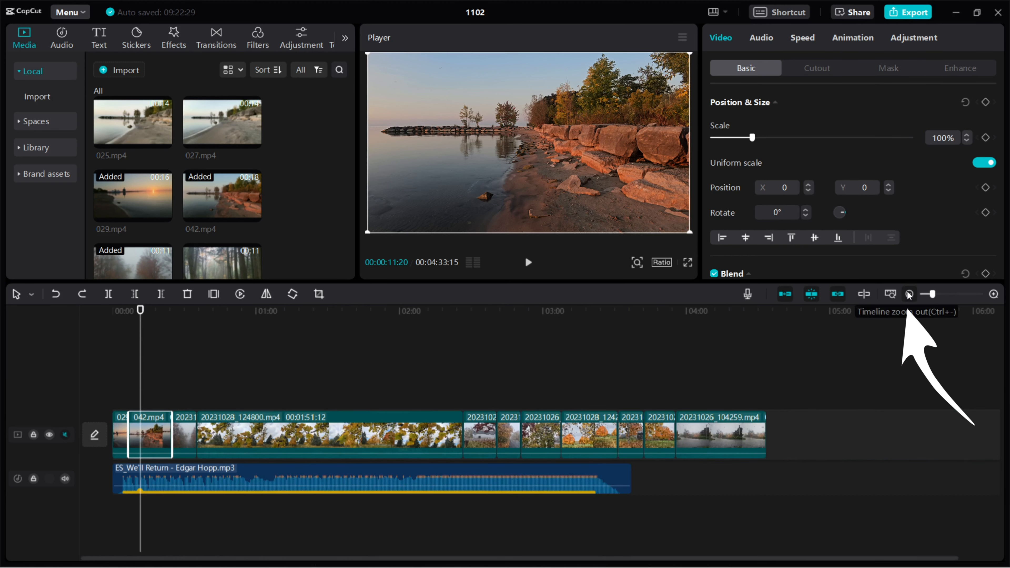
{"action": "left_click_drag", "start_coordinate": [501, 434], "coordinate": [790, 421]}
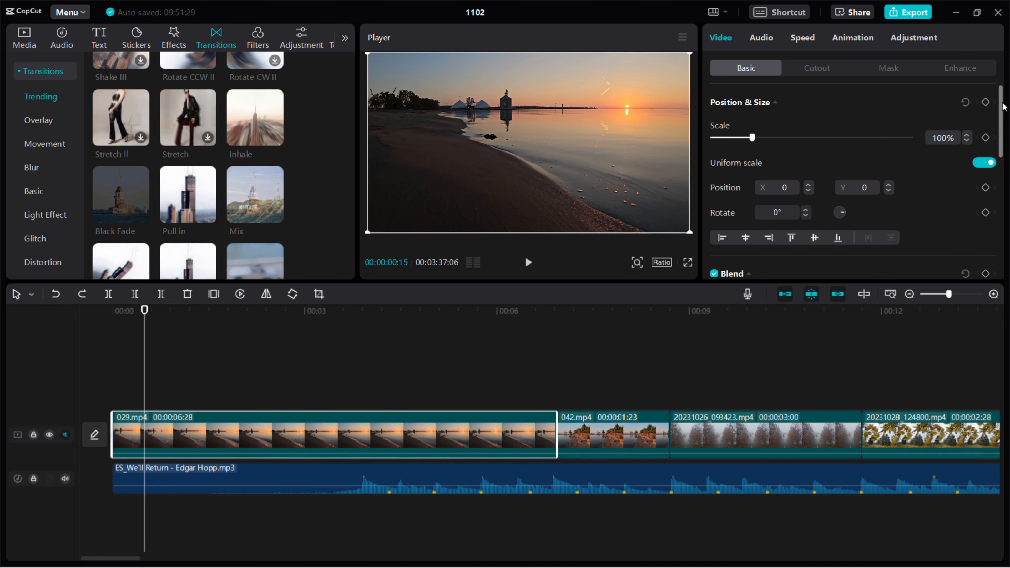
Step: Apply the Fade In entrance animation to clip 029.mp4 at the start of the sequence
{"action": "scroll", "coordinate": [1003, 106], "scroll_direction": "down", "scroll_amount": 8}
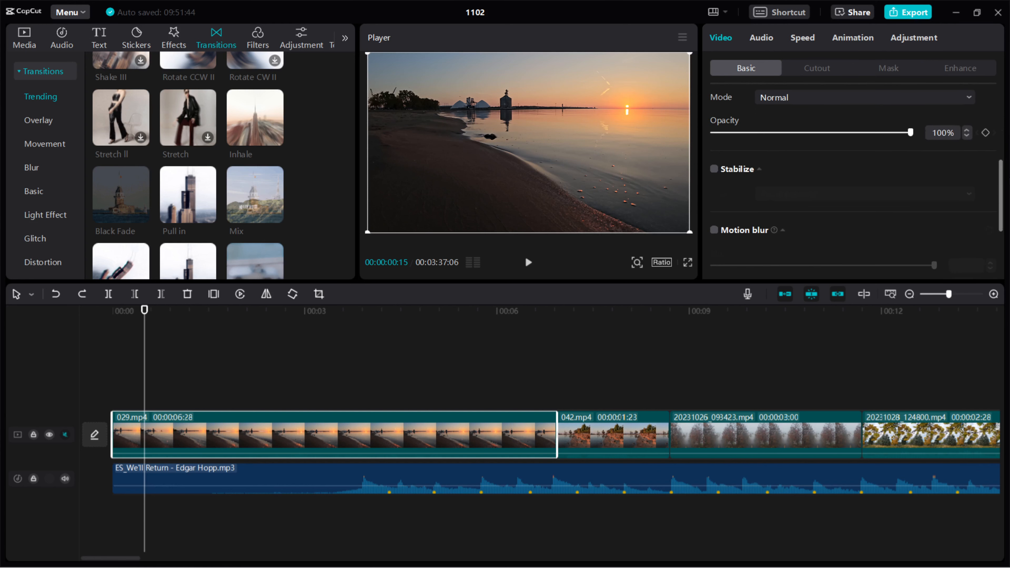
{"action": "scroll", "coordinate": [855, 179], "scroll_direction": "down", "scroll_amount": 3}
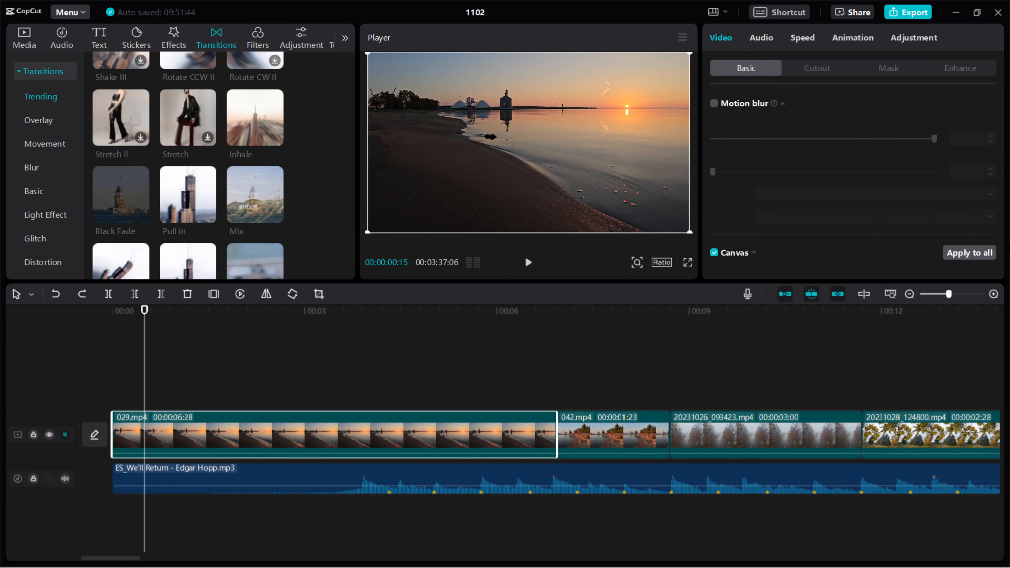
{"action": "left_click_drag", "start_coordinate": [999, 211], "coordinate": [997, 91]}
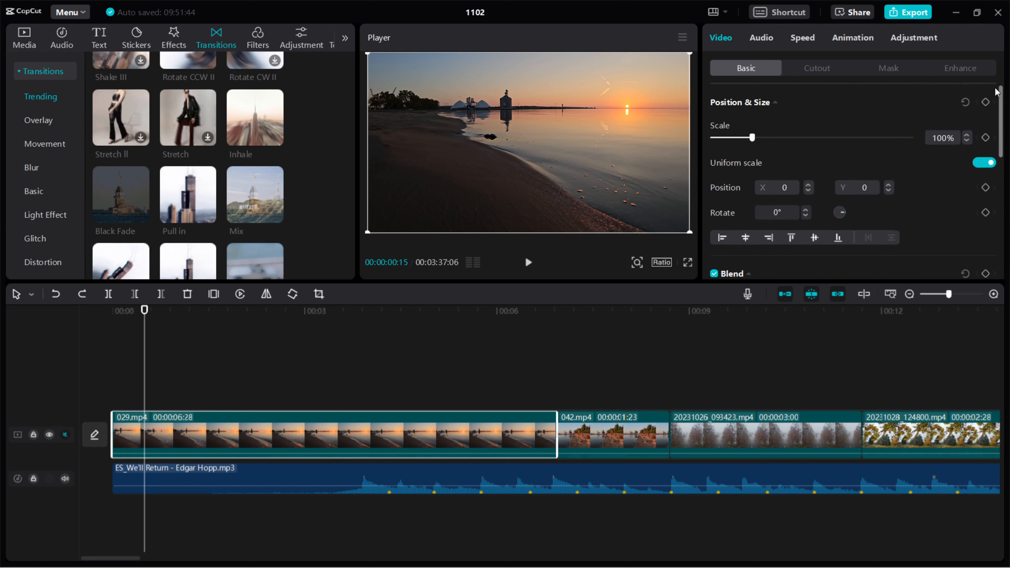
{"action": "left_click", "coordinate": [845, 38]}
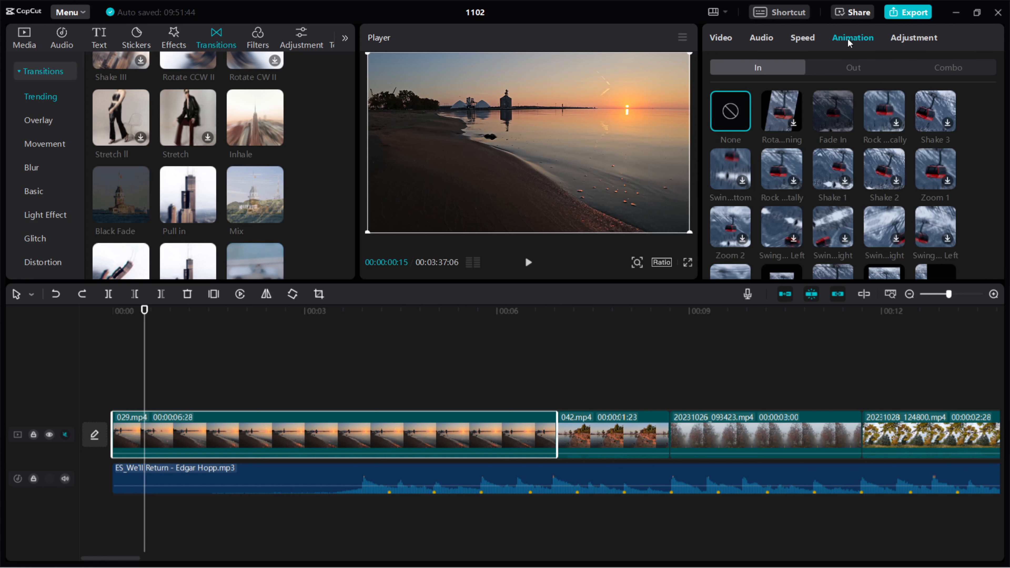
{"action": "left_click", "coordinate": [831, 118]}
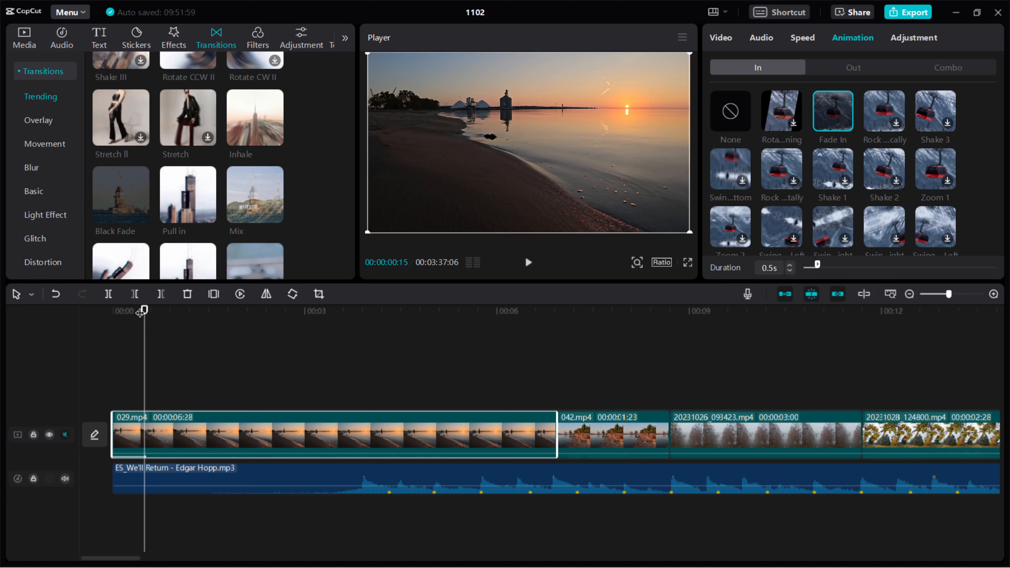
Step: Preview the fade-in of clip 029.mp4 and lengthen the animation's duration
{"action": "left_click", "coordinate": [527, 263]}
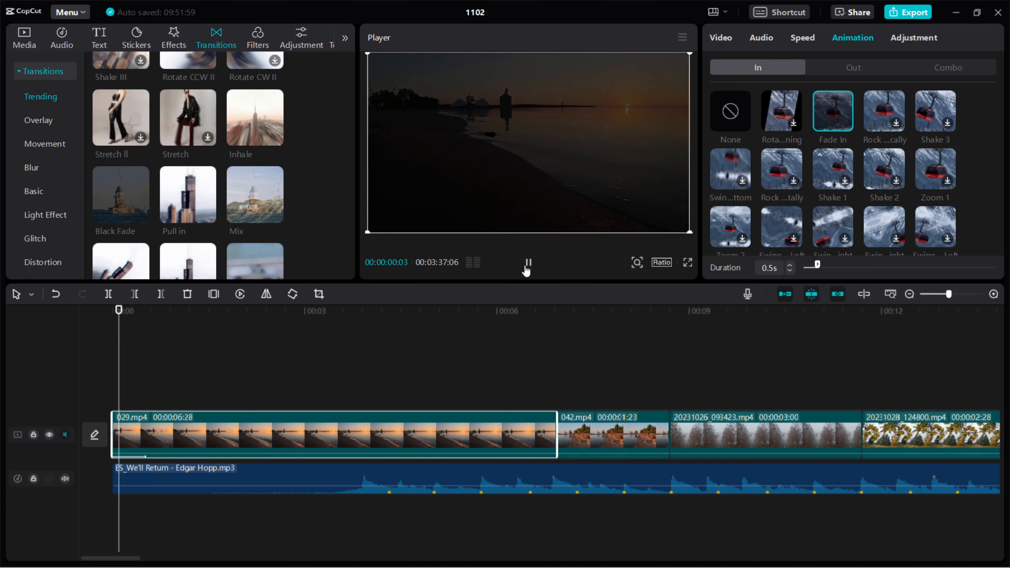
{"action": "left_click", "coordinate": [528, 263]}
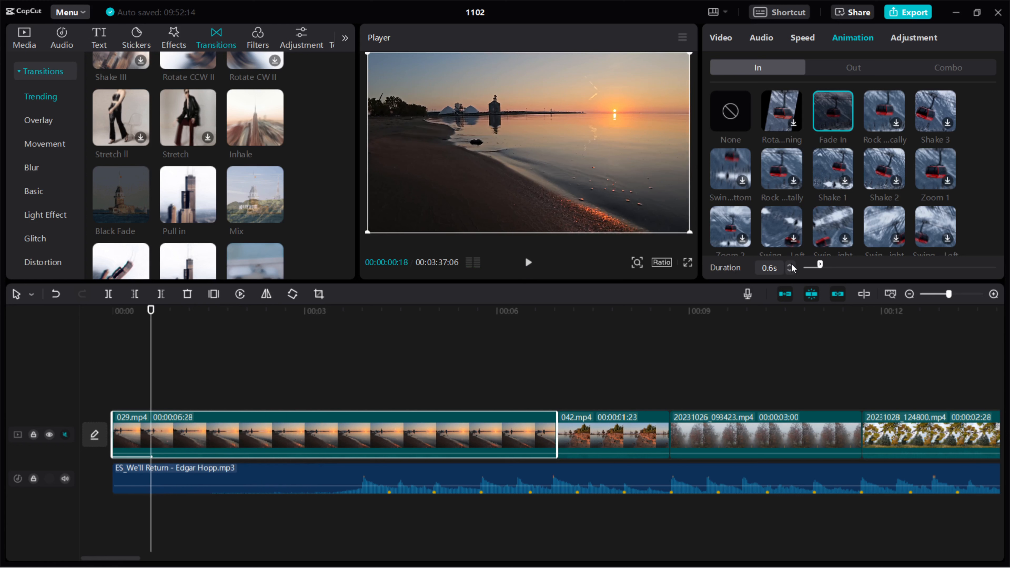
{"action": "left_click_drag", "start_coordinate": [820, 265], "coordinate": [928, 270]}
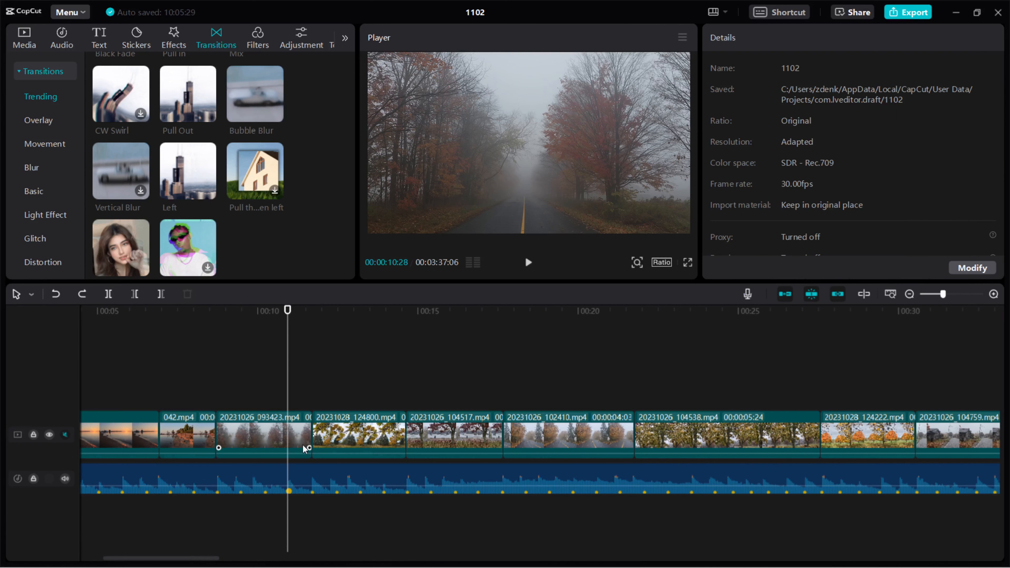
Step: Add the Mix overlay transition between clips 20231026_093423.mp4 and 20231028_124800.mp4
{"action": "scroll", "coordinate": [300, 125], "scroll_direction": "up", "scroll_amount": 5}
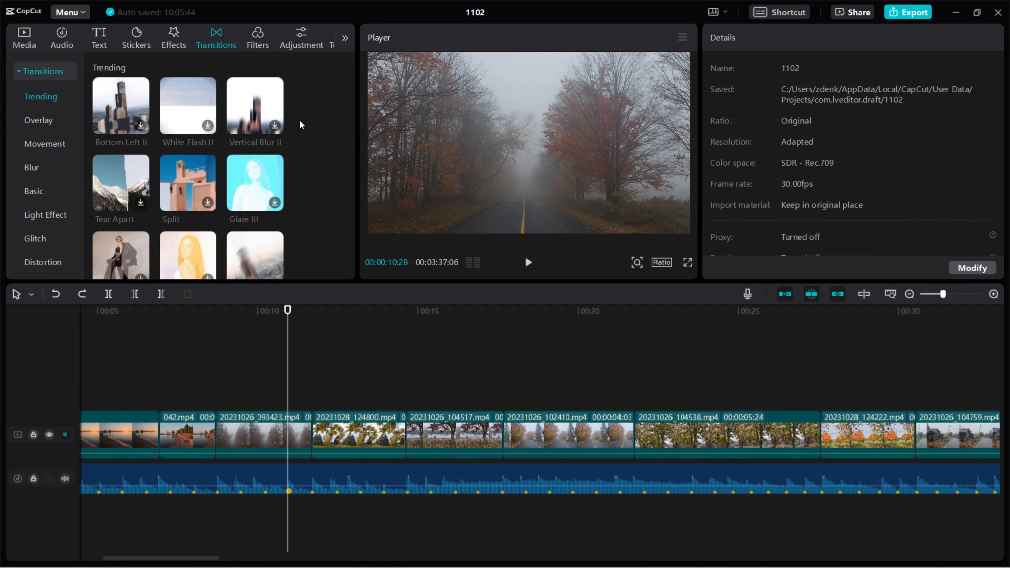
{"action": "left_click", "coordinate": [36, 121]}
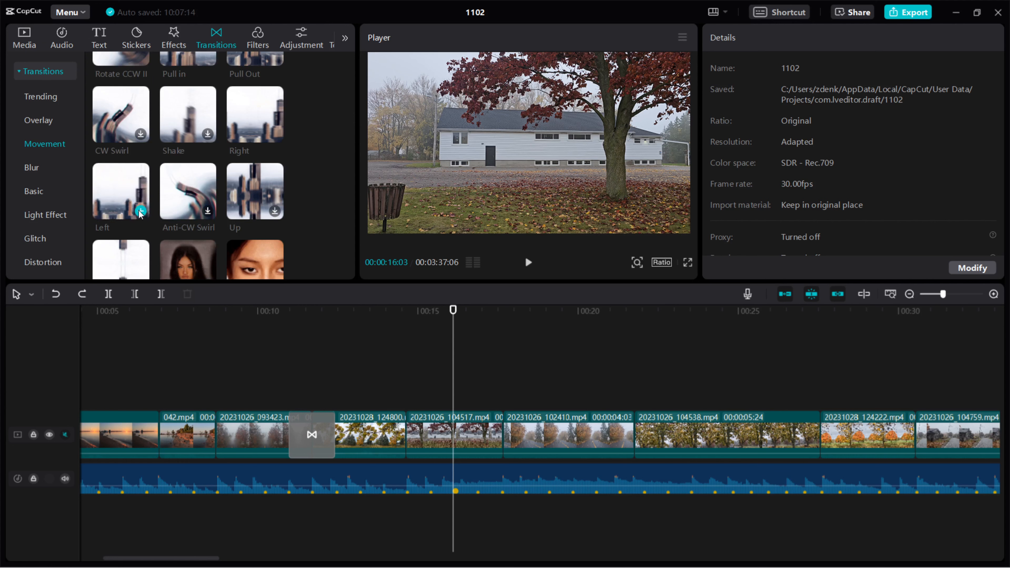
Step: Add the Left movement transition, 1.5 s long, between 20231028_124800.mp4 and 20231026_104517.mp4, and preview it
{"action": "left_click", "coordinate": [206, 315]}
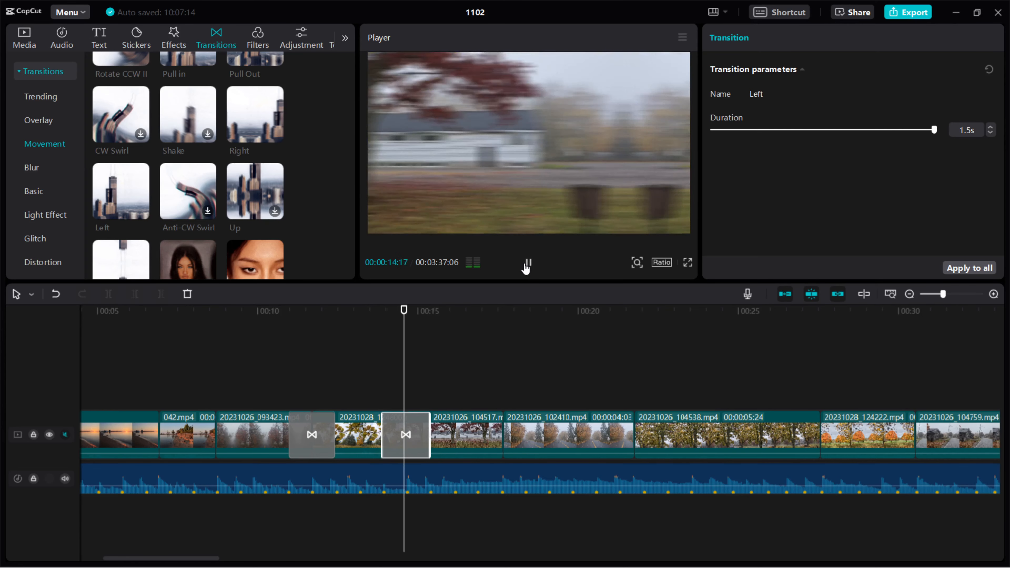
{"action": "left_click", "coordinate": [527, 264]}
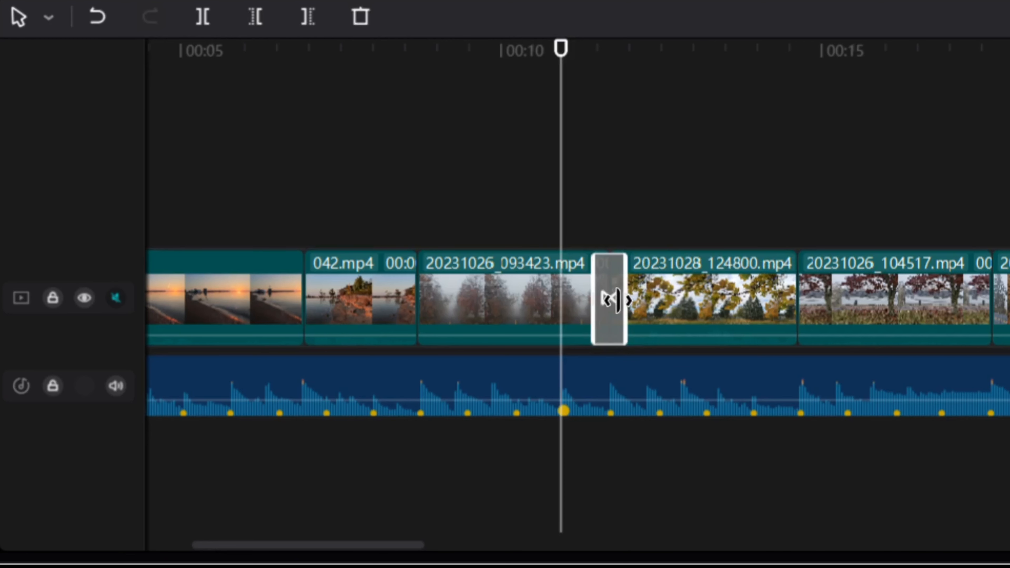
Step: Adjust the duration of the Mix transition between 20231026_093423.mp4 and 20231028_124800.mp4
{"action": "mouse_move", "coordinate": [616, 301]}
{"action": "left_mouse_down"}
{"action": "mouse_move", "coordinate": [659, 300]}
{"action": "mouse_move", "coordinate": [605, 300]}
{"action": "mouse_move", "coordinate": [675, 302]}
{"action": "mouse_move", "coordinate": [597, 293]}
{"action": "left_mouse_up"}
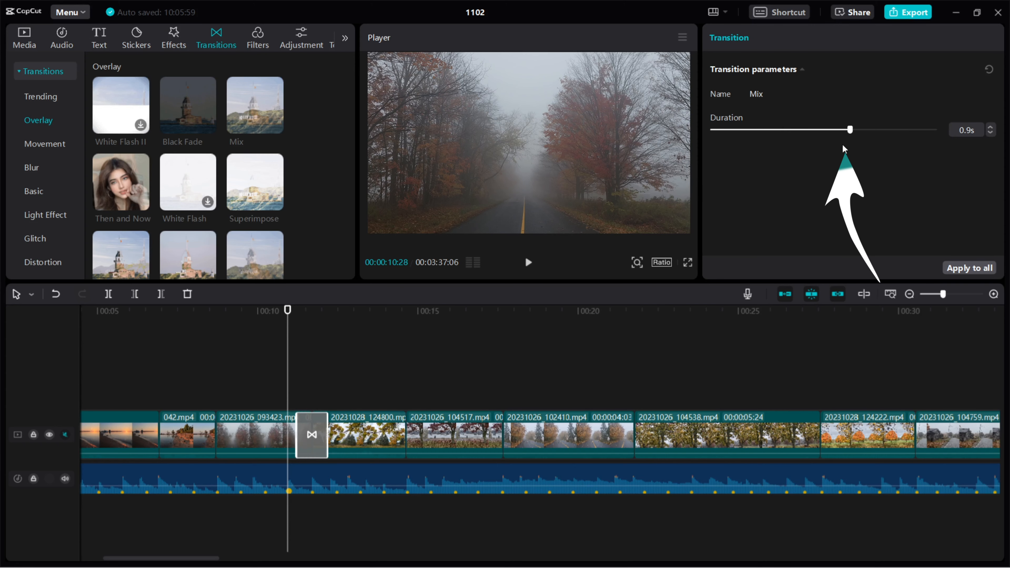
{"action": "left_click_drag", "start_coordinate": [936, 129], "coordinate": [914, 131]}
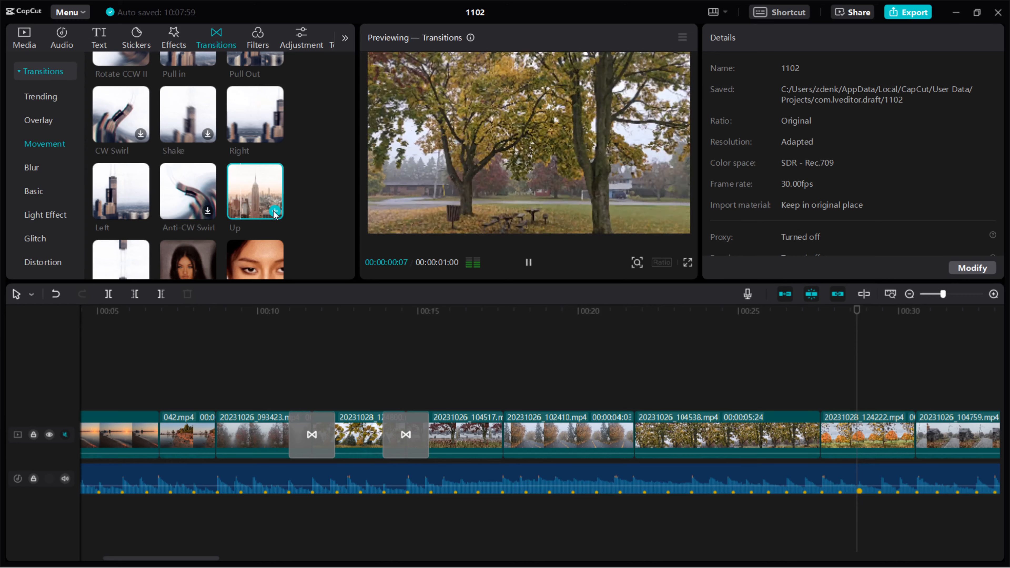
Step: Add the Up movement transition between 20231026_104538.mp4 and 20231028_124222.mp4, extend it to 1.5 s and preview it
{"action": "left_click", "coordinate": [407, 316]}
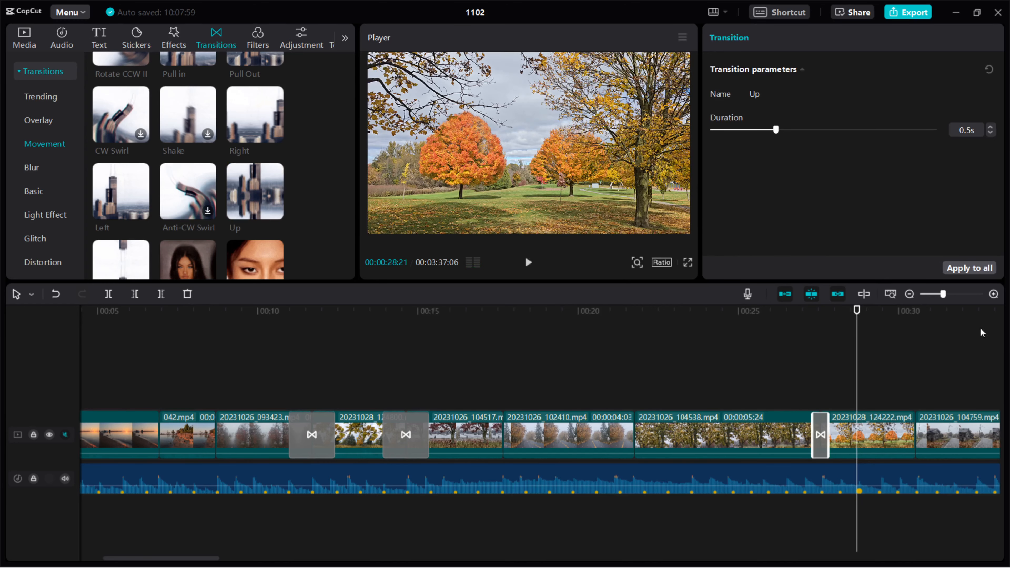
{"action": "left_click_drag", "start_coordinate": [829, 439], "coordinate": [843, 438]}
{"action": "left_click", "coordinate": [529, 263]}
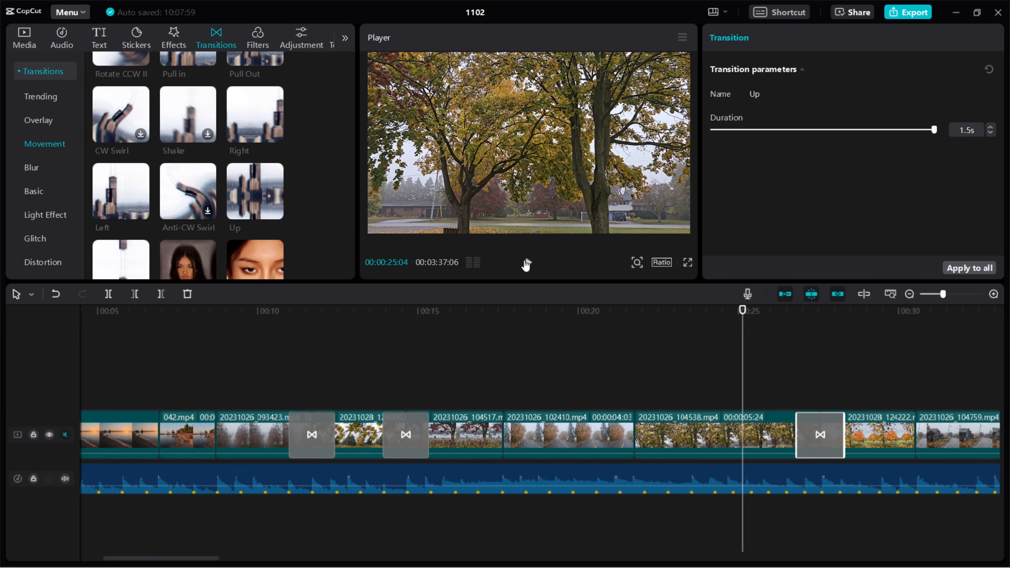